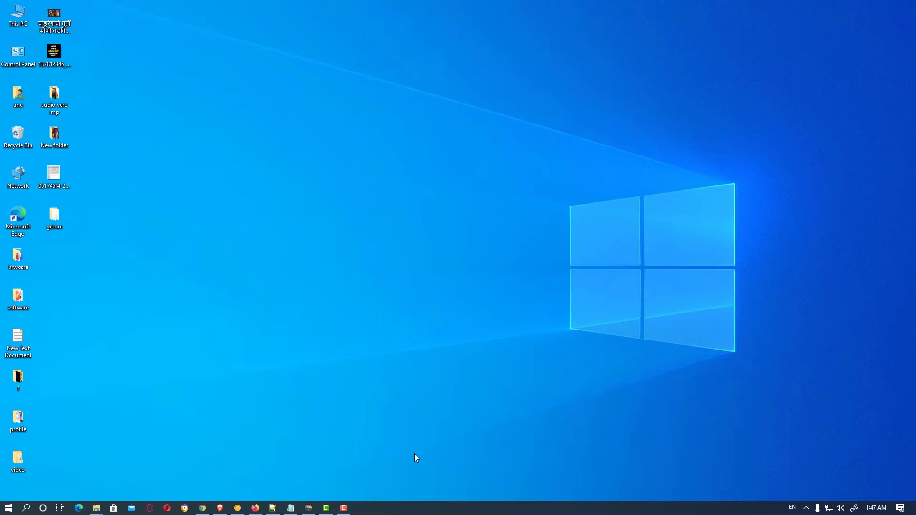
# Step: Bring up the Notepad note and select the full mega.nz download link line to copy
pyautogui.click(291, 508)
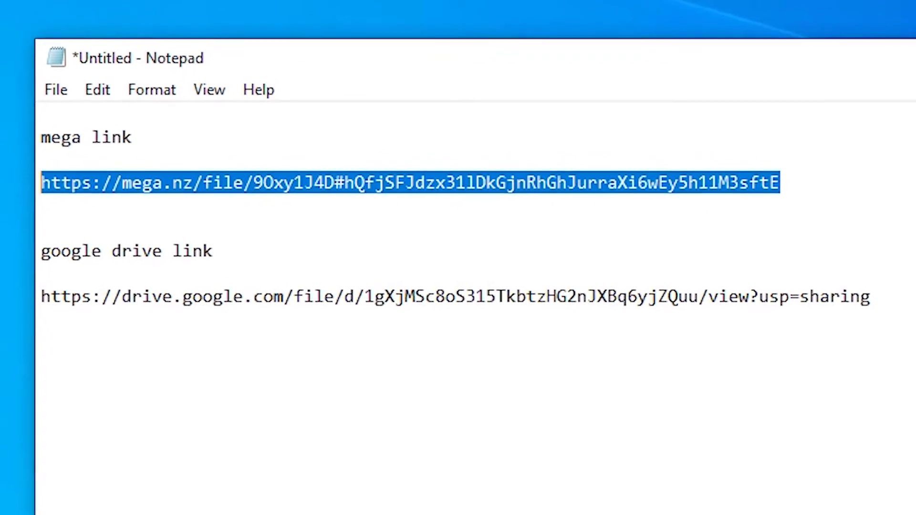
pyautogui.click(623, 196)
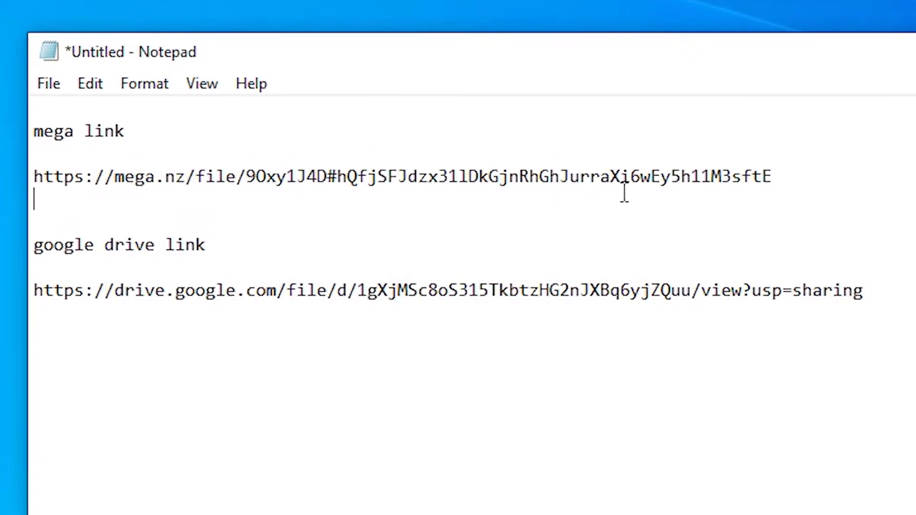
pyautogui.tripleClick(620, 173)
pyautogui.hotkey('ctrl', 'c')
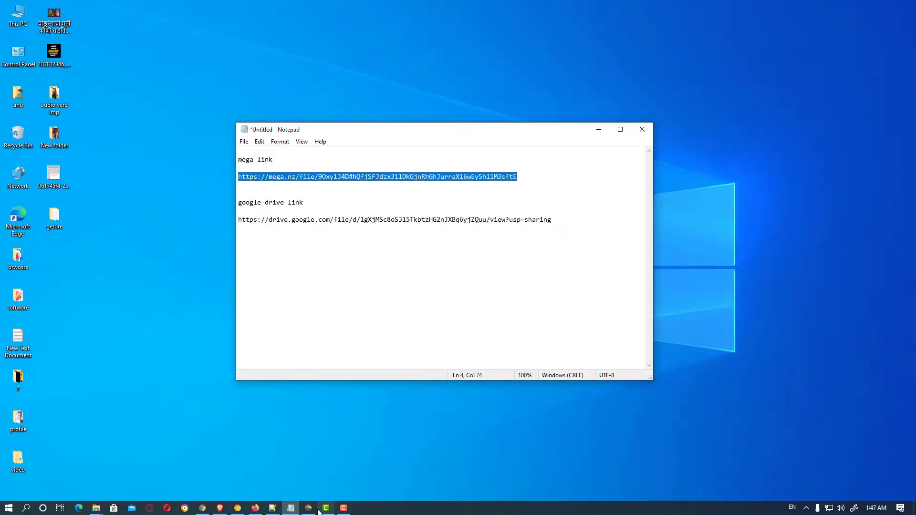
# Step: Load the copied MEGA link in a new Chrome tab
pyautogui.click(310, 509)
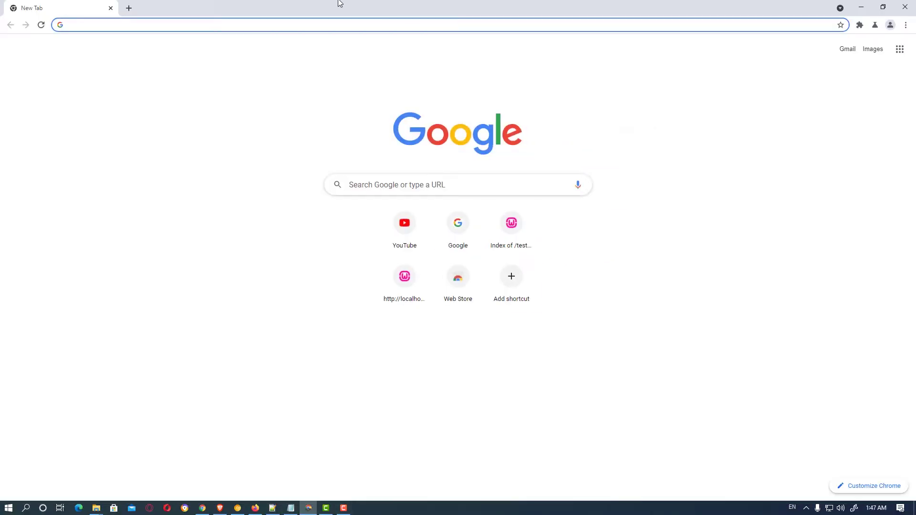
pyautogui.click(286, 27)
pyautogui.hotkey('ctrl', 'v')
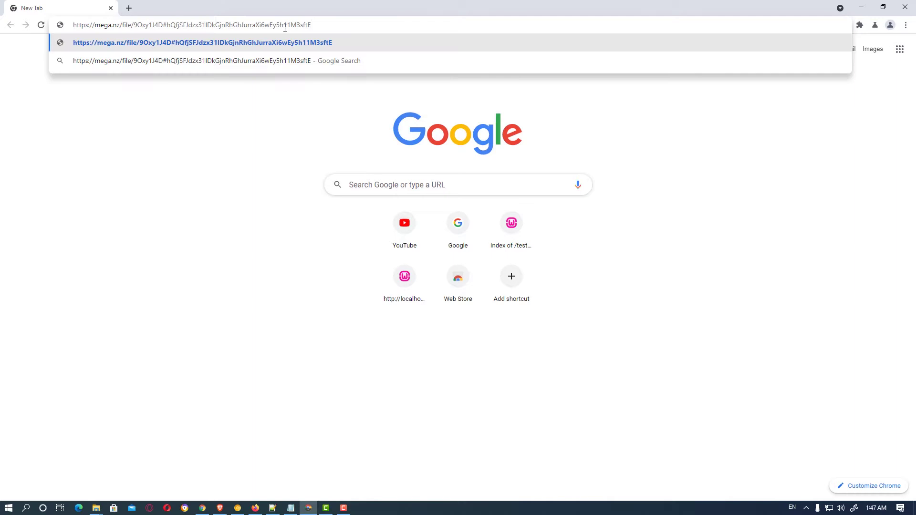
pyautogui.press('Return')
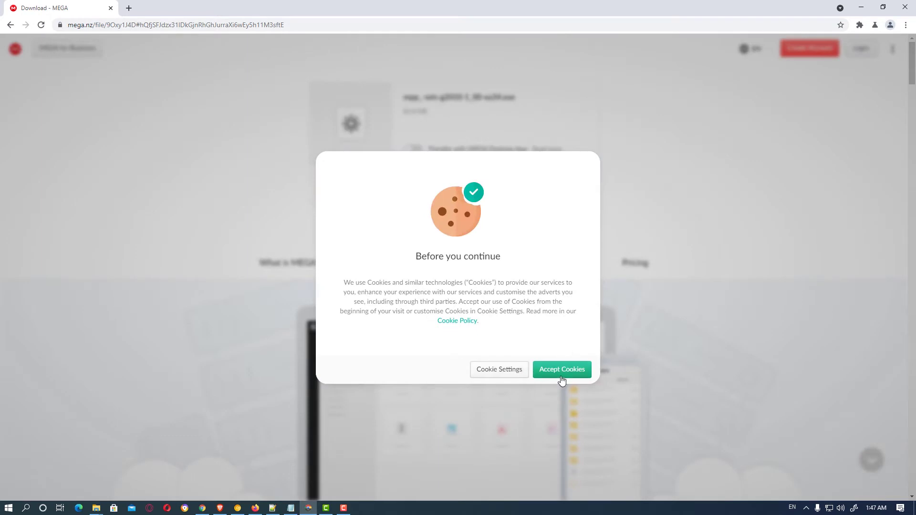
# Step: Accept MEGA's cookies and download mpp_-win-g2010-1_00-ea34.exe (82.8 MB), keeping the file
pyautogui.click(562, 378)
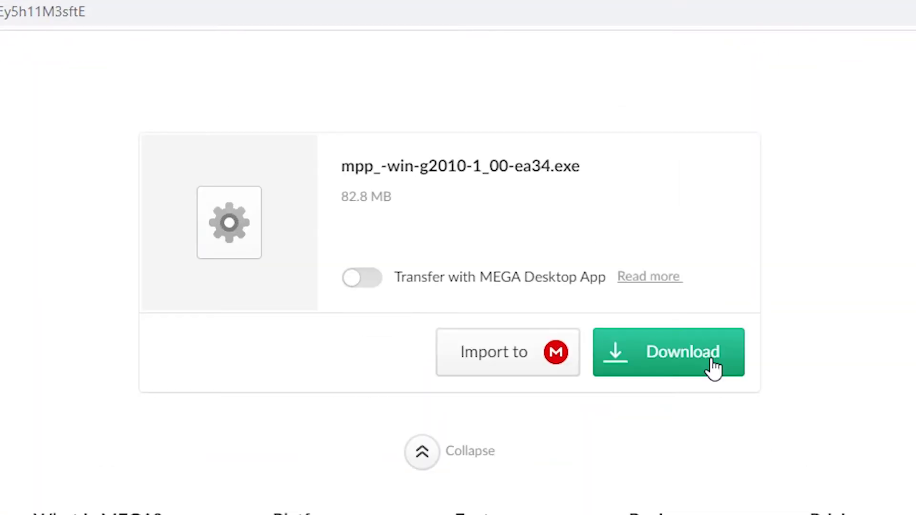
pyautogui.click(715, 369)
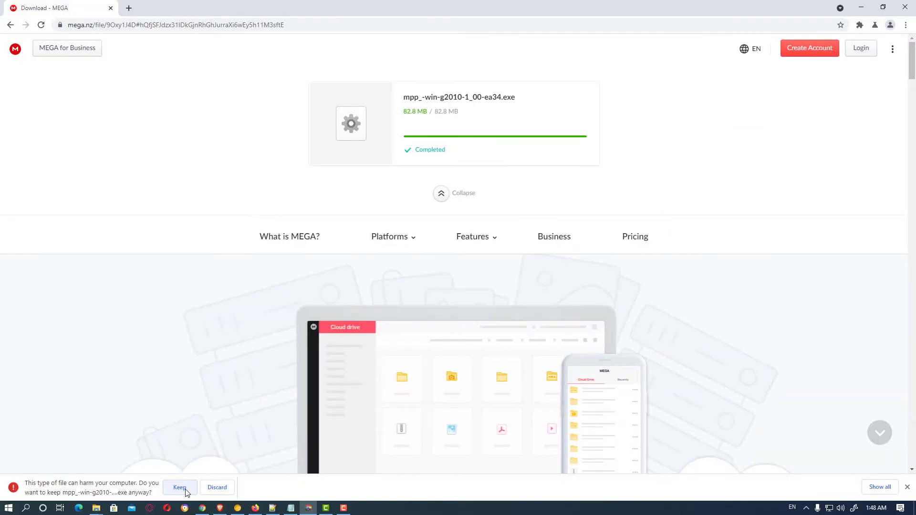
pyautogui.click(179, 488)
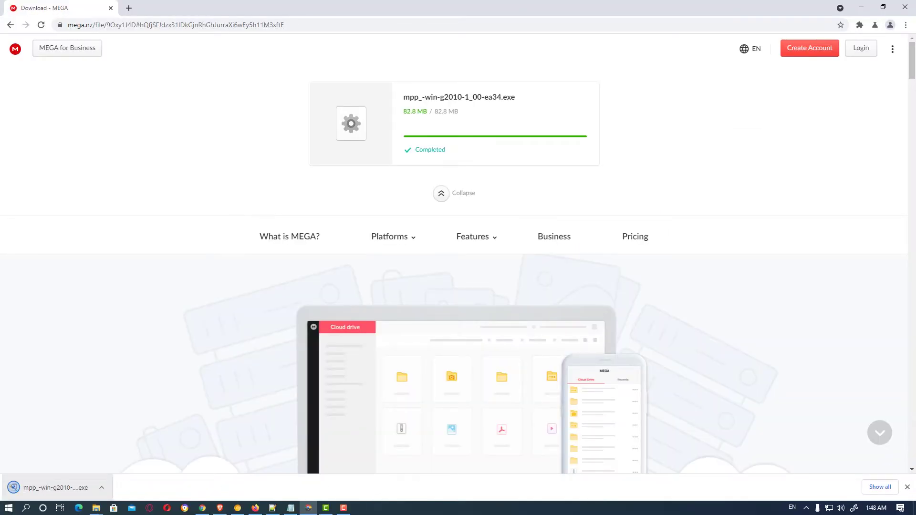
# Step: Reveal the downloaded driver in the Downloads folder and move it onto the desktop
pyautogui.click(877, 488)
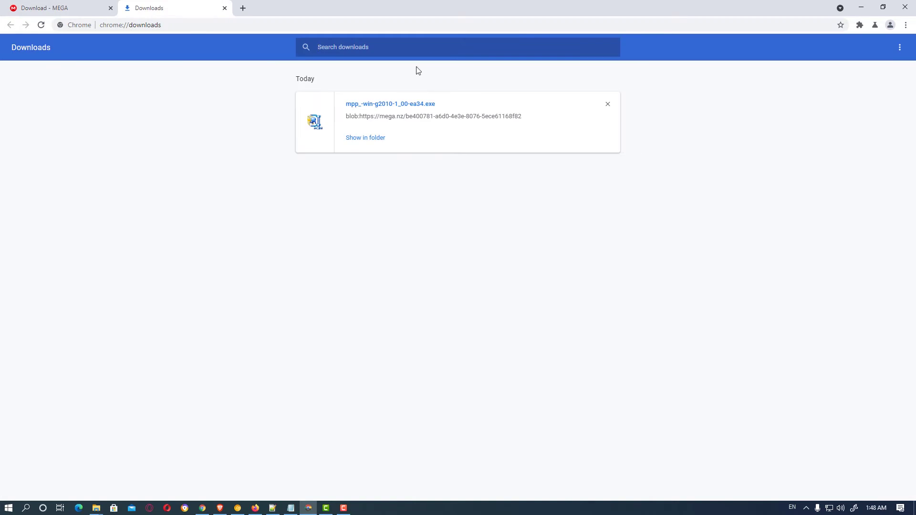
pyautogui.click(376, 138)
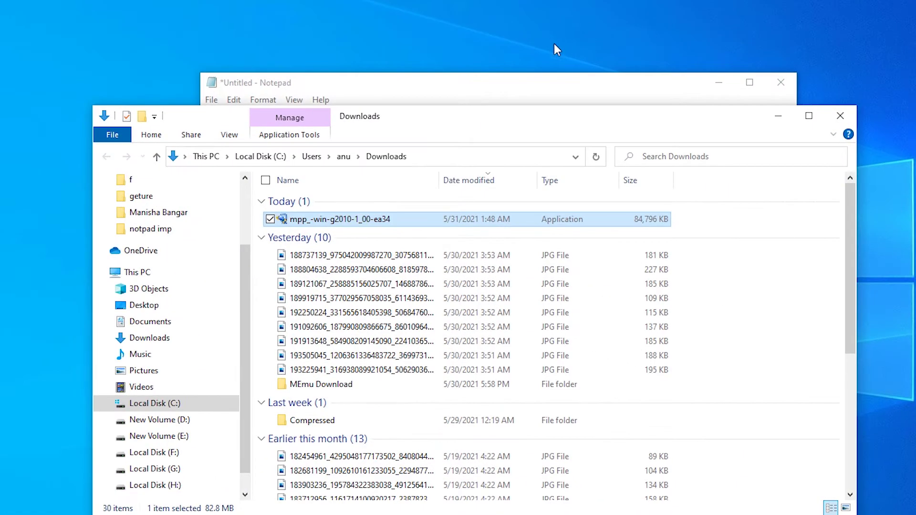
pyautogui.click(539, 133)
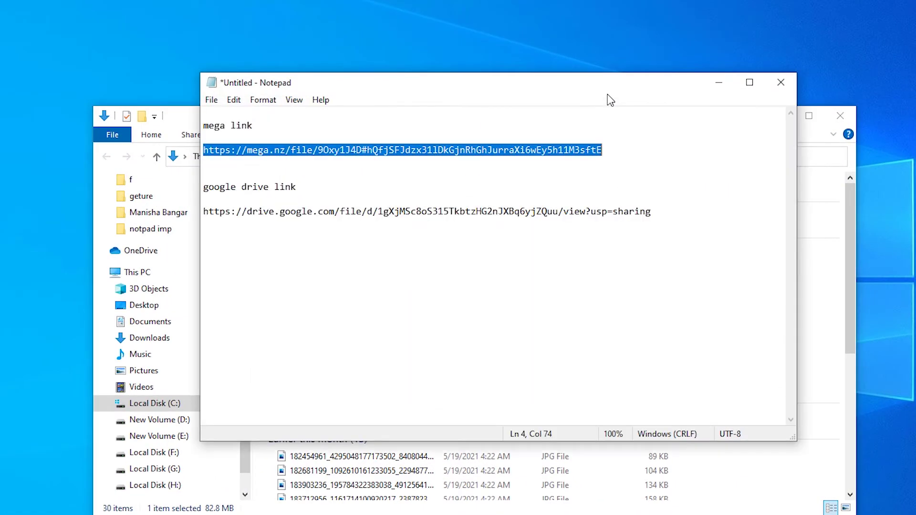
pyautogui.click(718, 84)
pyautogui.moveTo(386, 232); pyautogui.dragTo(506, 215)
pyautogui.click(836, 117)
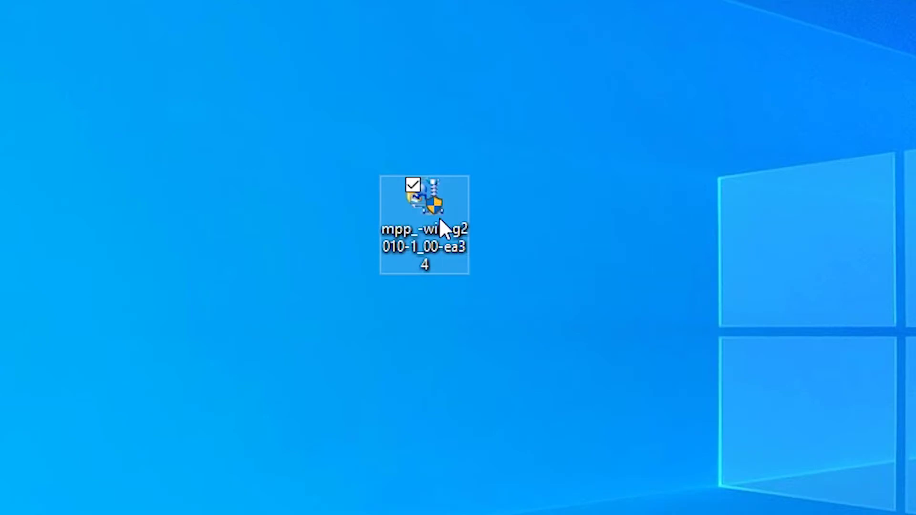
# Step: Extract mpp_-win-g2010-1_00-ea34.exe with WinRAR into a new folder on the desktop
pyautogui.rightClick(440, 223)
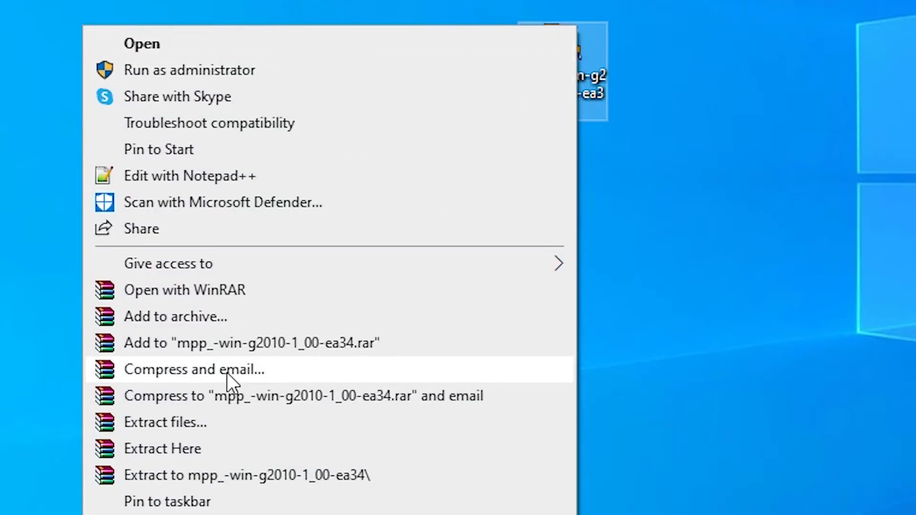
pyautogui.click(227, 421)
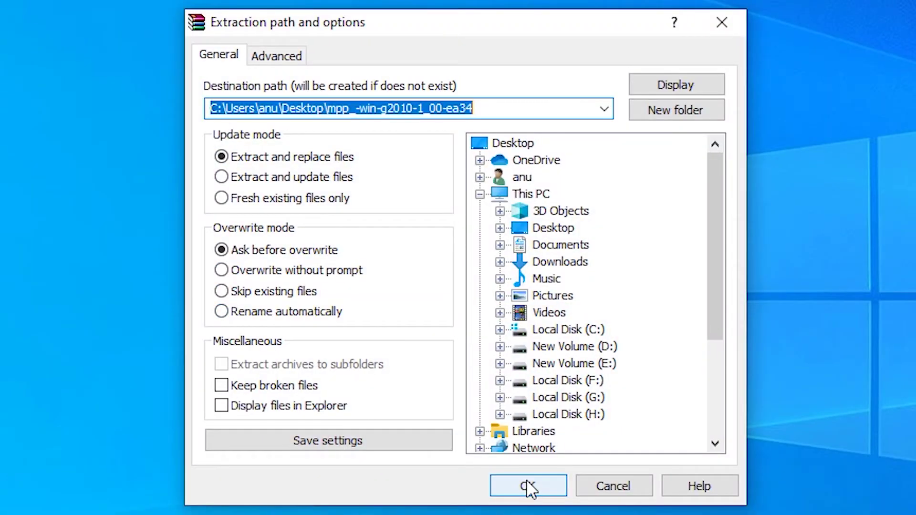
pyautogui.click(527, 483)
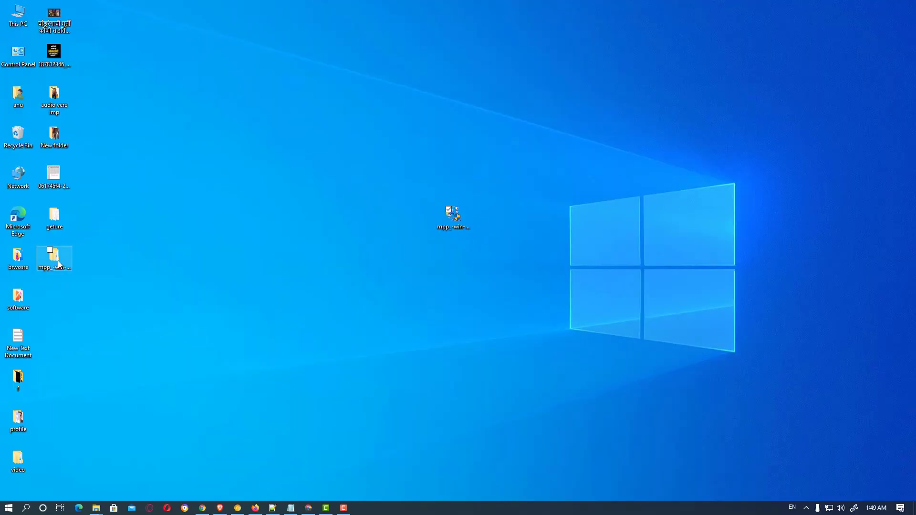
pyautogui.moveTo(58, 261); pyautogui.dragTo(432, 266)
pyautogui.moveTo(393, 217); pyautogui.dragTo(391, 216)
pyautogui.doubleClick(390, 214)
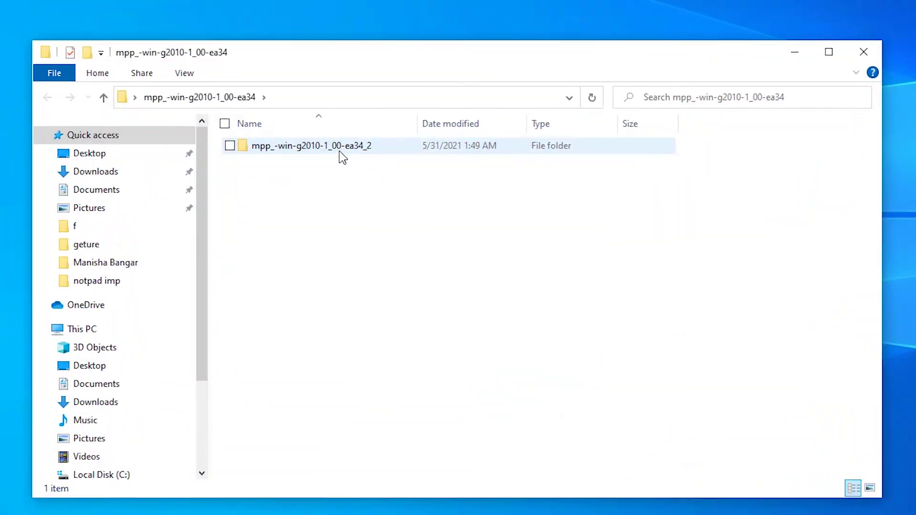
pyautogui.doubleClick(339, 148)
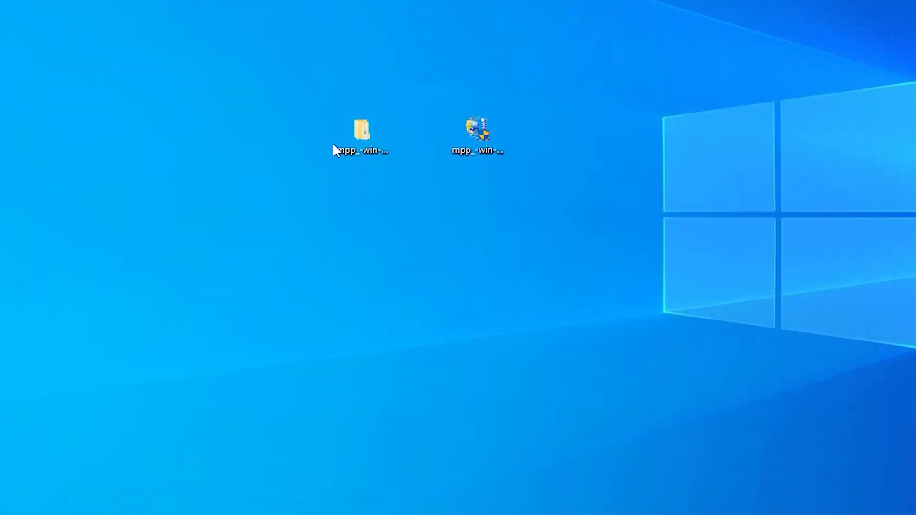
pyautogui.doubleClick(363, 143)
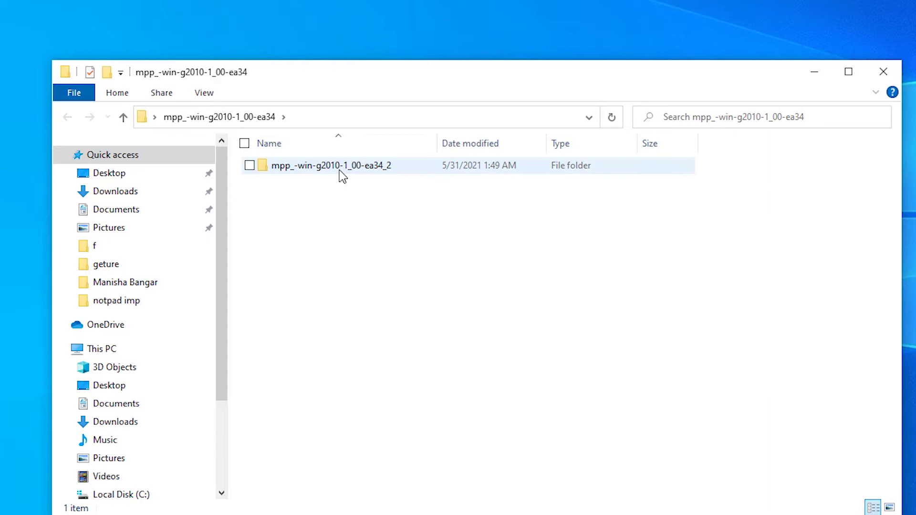
pyautogui.doubleClick(341, 165)
pyautogui.click(287, 165)
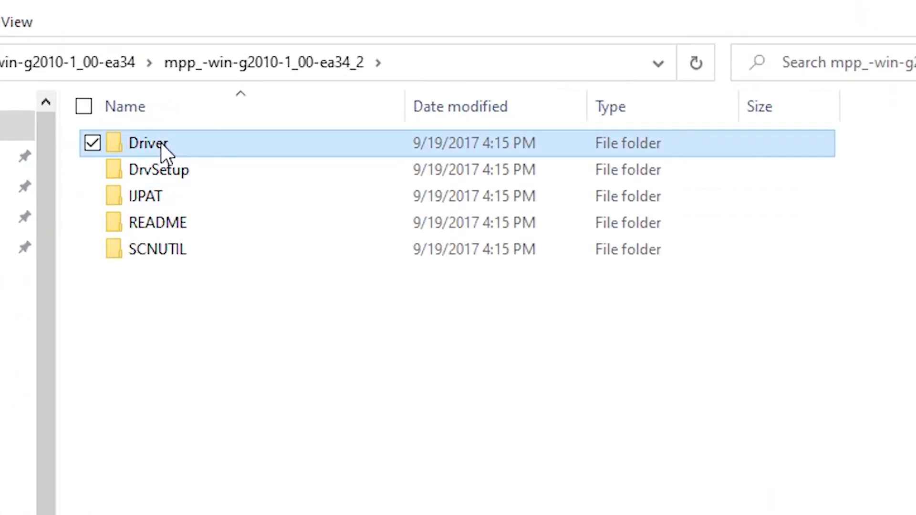
pyautogui.doubleClick(161, 143)
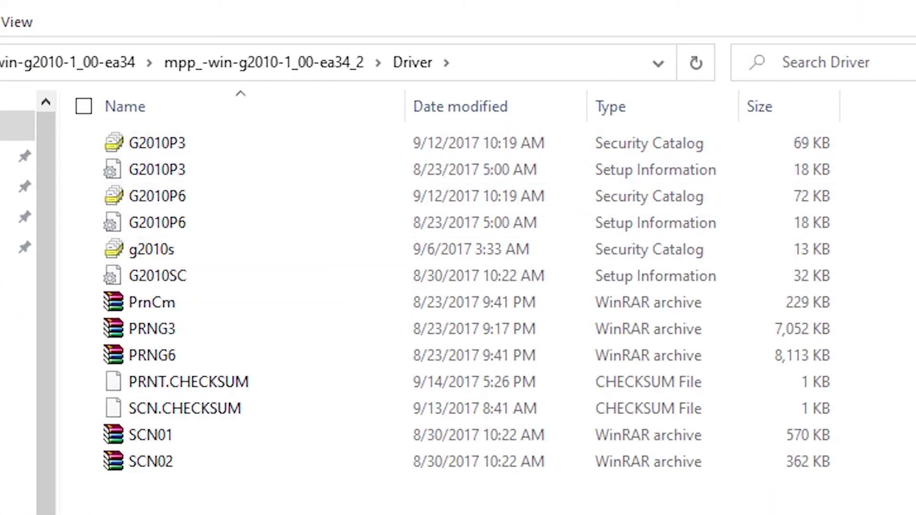
pyautogui.hotkey('alt', 'Up')
pyautogui.hotkey('alt', 'Up')
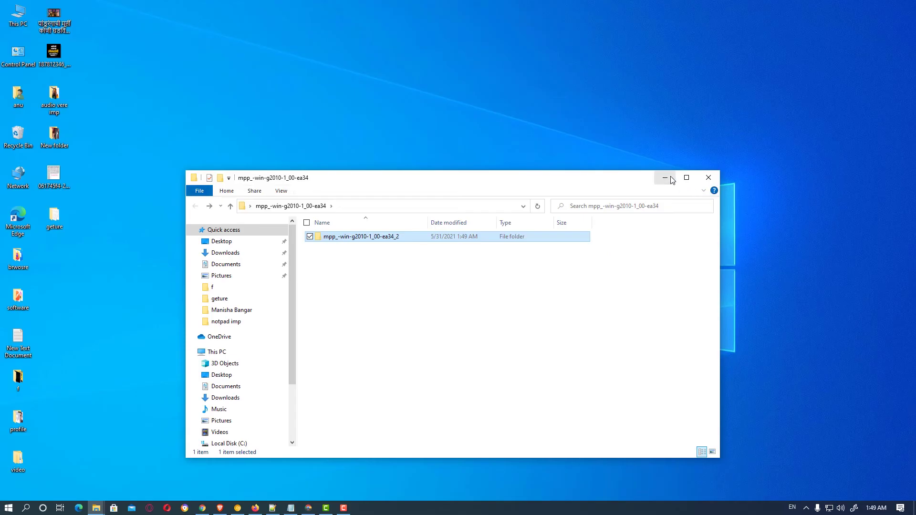
pyautogui.click(672, 180)
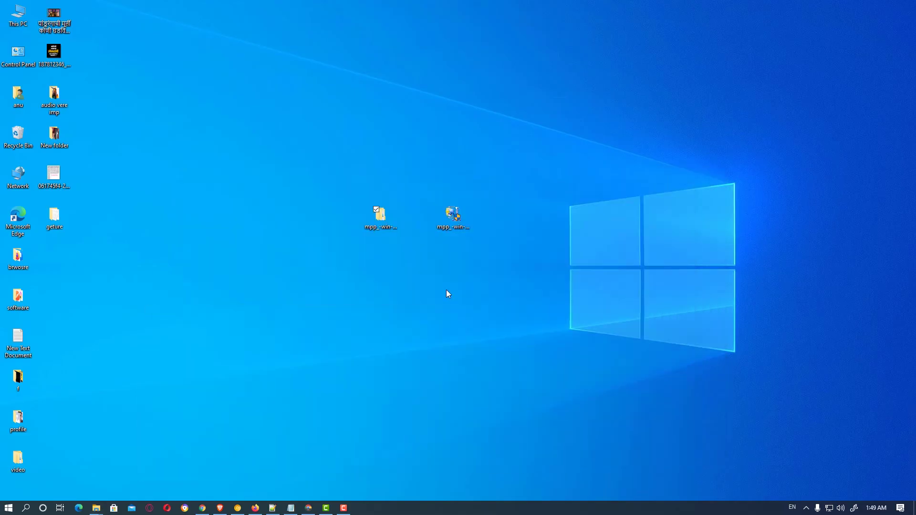
pyautogui.click(8, 510)
# Step: Search Start for 'cont', launch Control Panel and go to Devices and Printers
pyautogui.write('c')
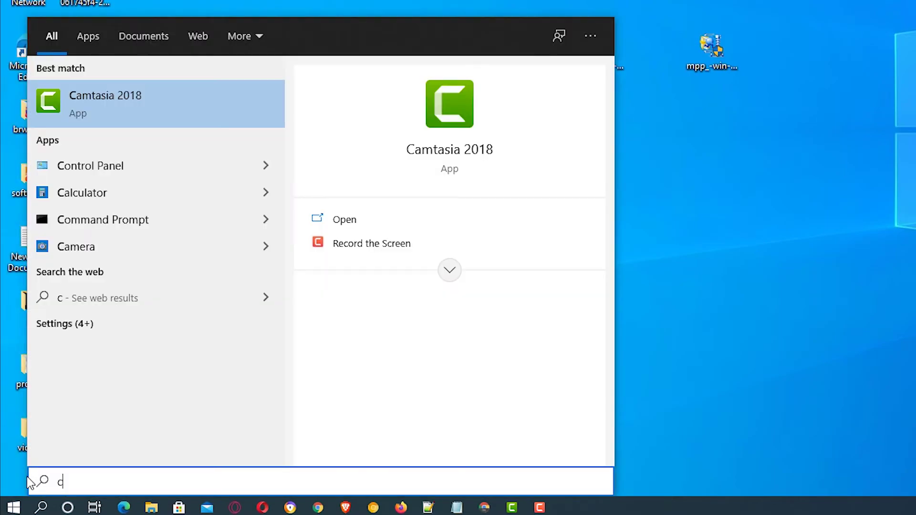
pyautogui.write('ont')
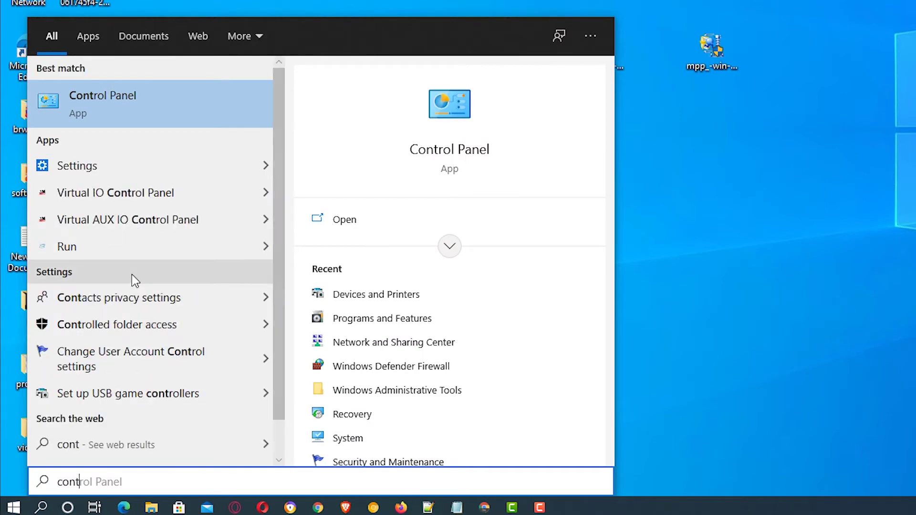
pyautogui.click(134, 115)
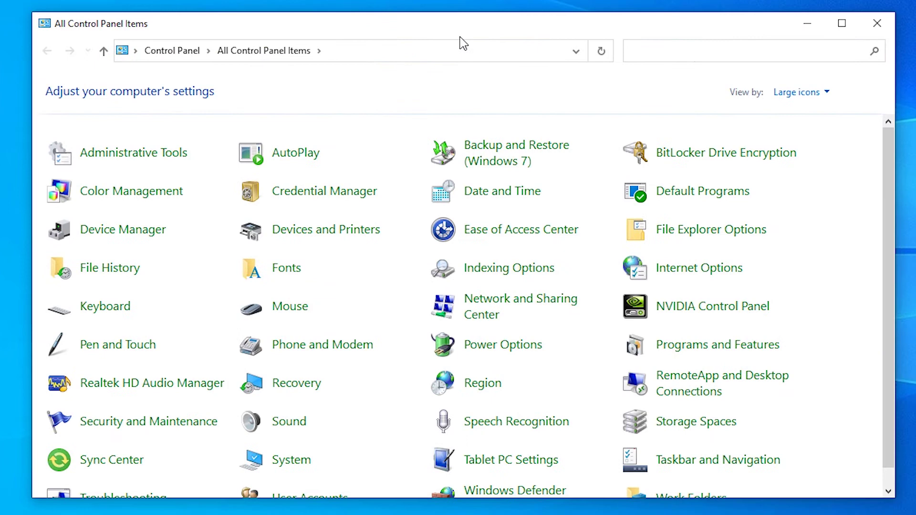
pyautogui.click(318, 243)
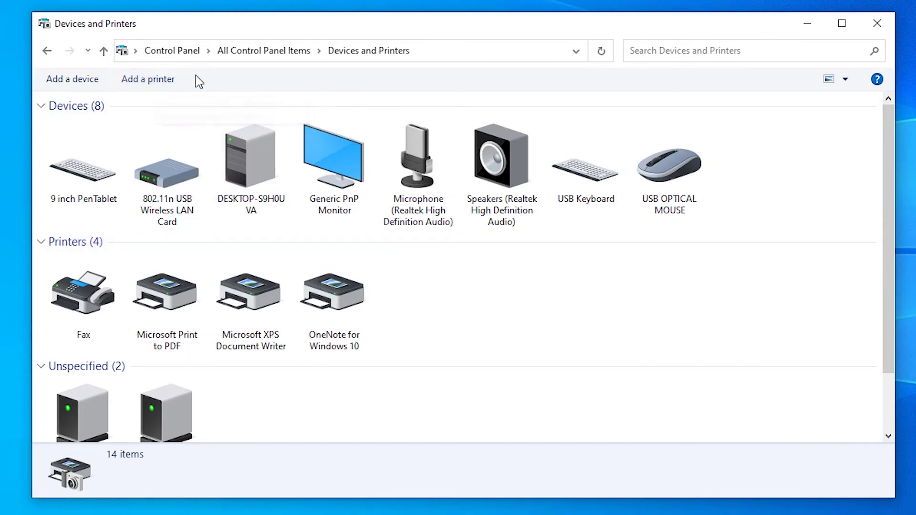
# Step: Start Add a printer and choose a local printer with manual settings
pyautogui.click(121, 87)
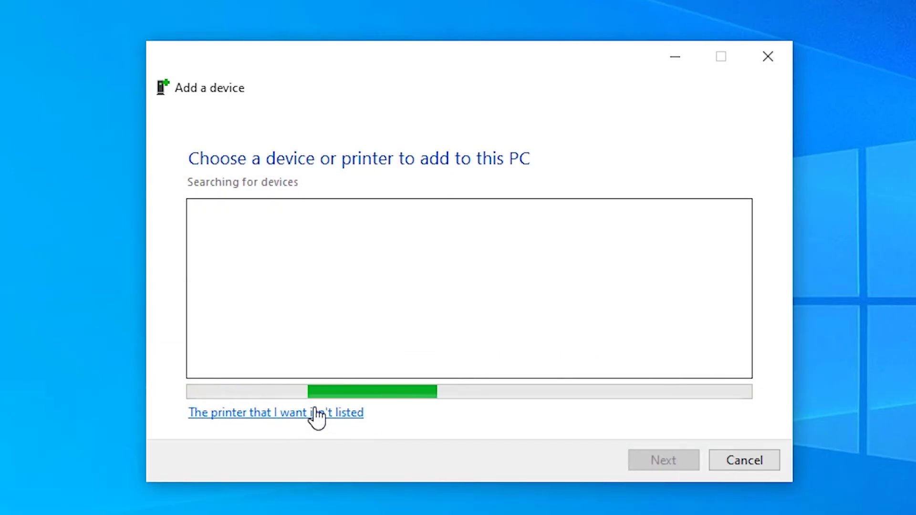
pyautogui.click(337, 414)
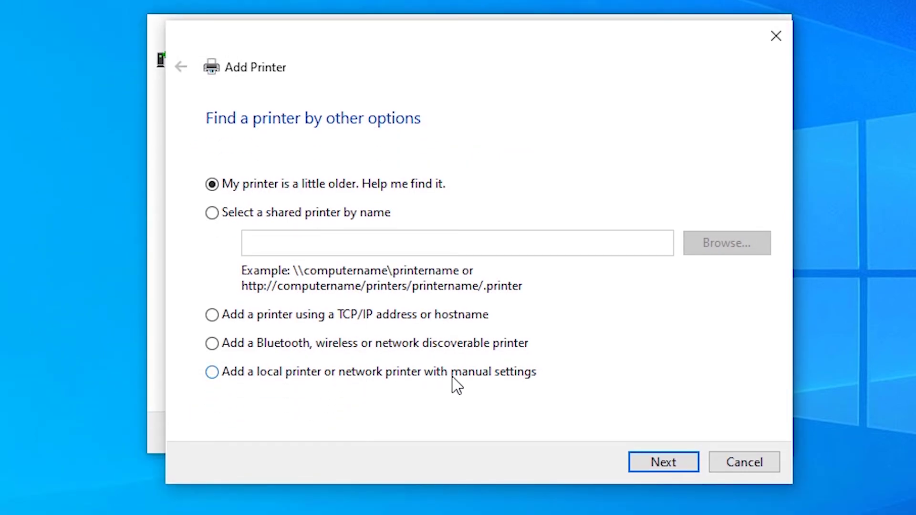
pyautogui.click(453, 378)
pyautogui.click(683, 462)
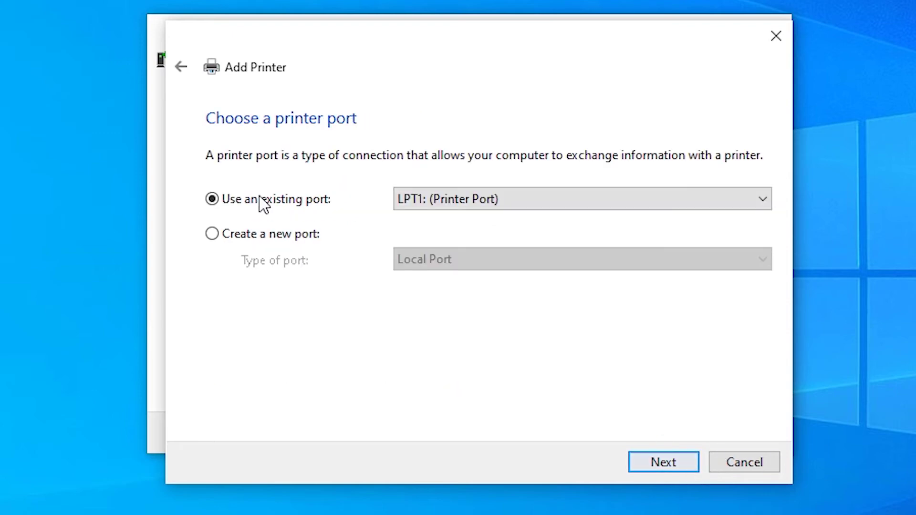
# Step: Select the USB001 virtual printer port and continue to the driver step
pyautogui.click(461, 198)
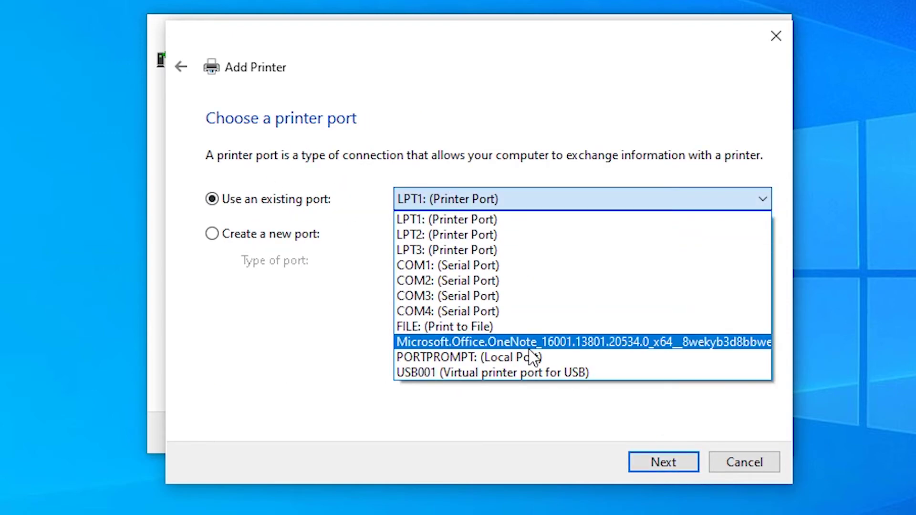
pyautogui.click(543, 379)
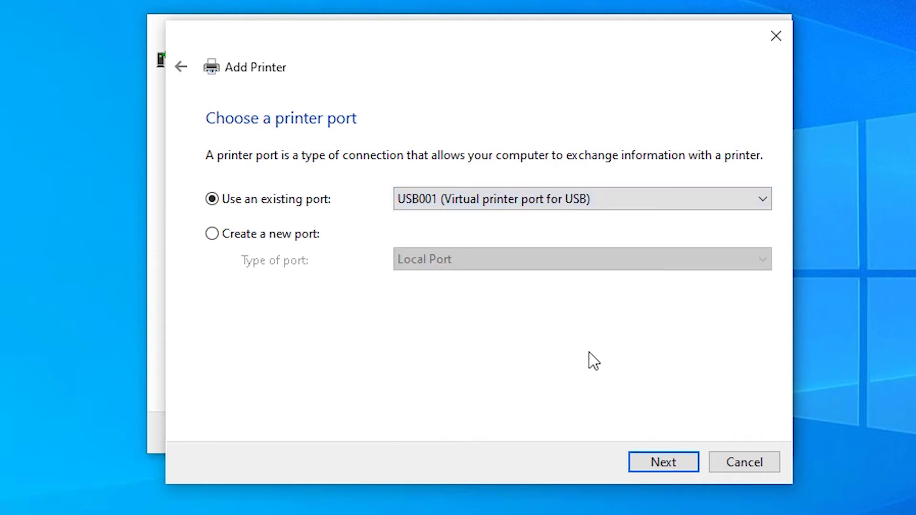
pyautogui.click(644, 469)
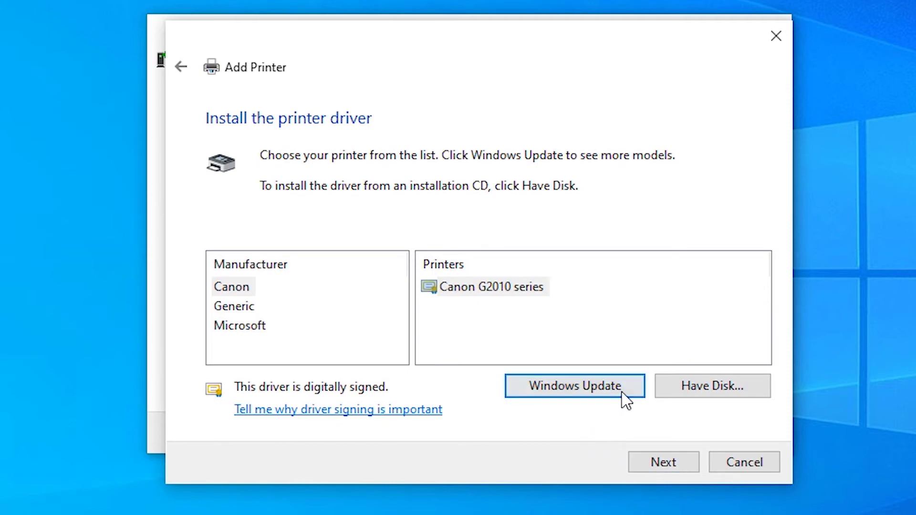
# Step: Choose Have Disk and browse for the driver file starting from the Desktop
pyautogui.click(719, 389)
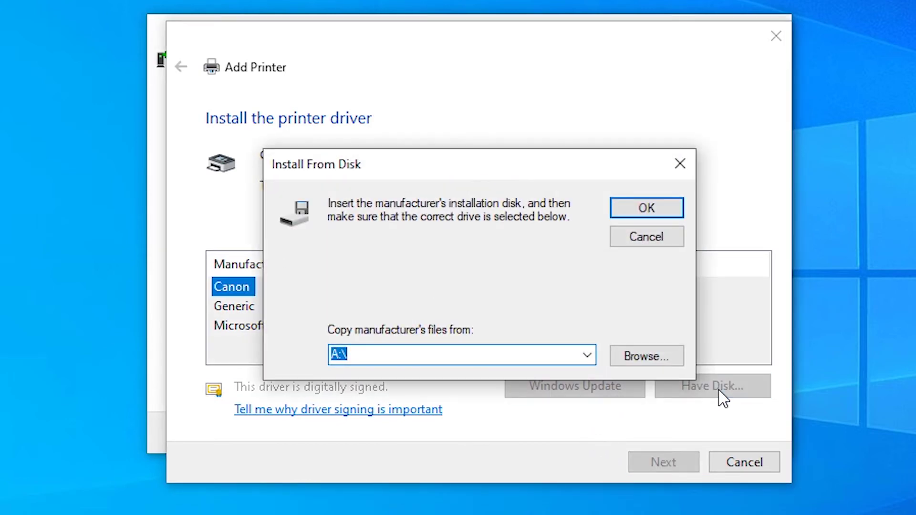
pyautogui.click(665, 365)
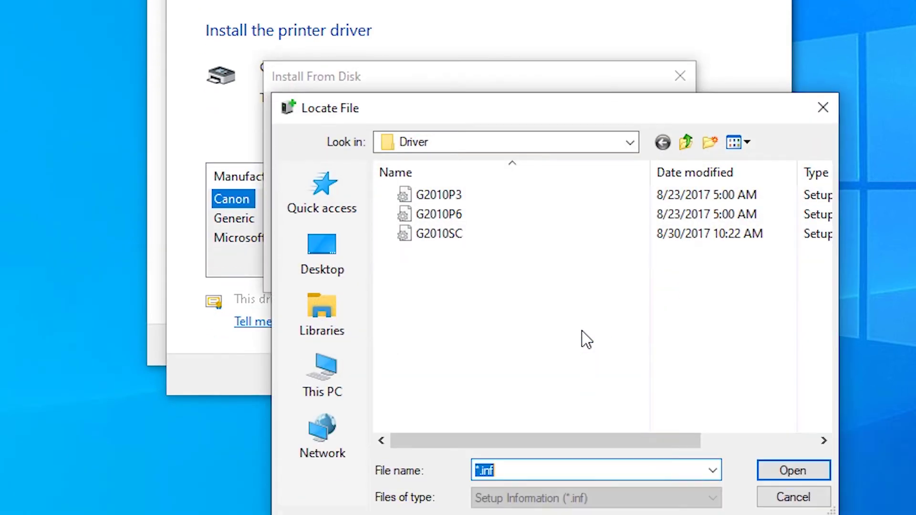
pyautogui.click(331, 237)
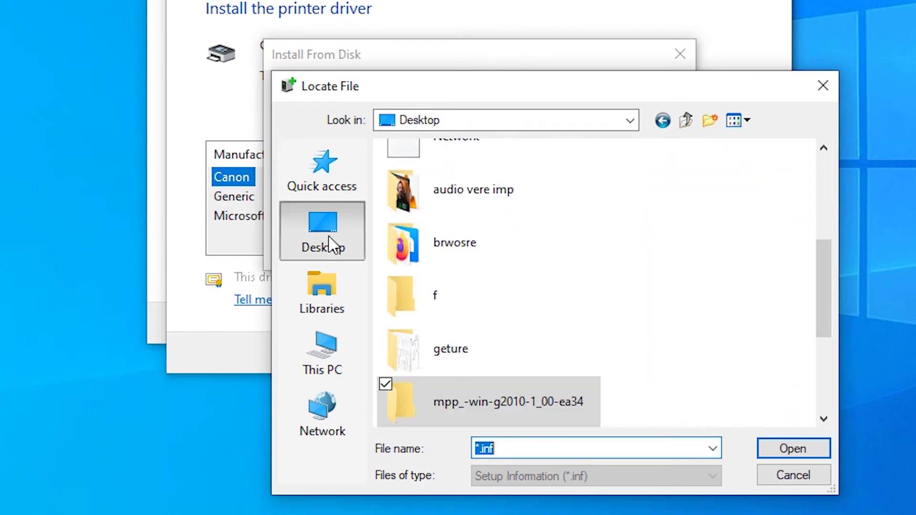
# Step: Navigate to mpp_-win-g2010-1_00-ea34 > mpp_-win-g2010-1_00-ea34_2 > Driver and choose G2010P3.inf
pyautogui.click(507, 340)
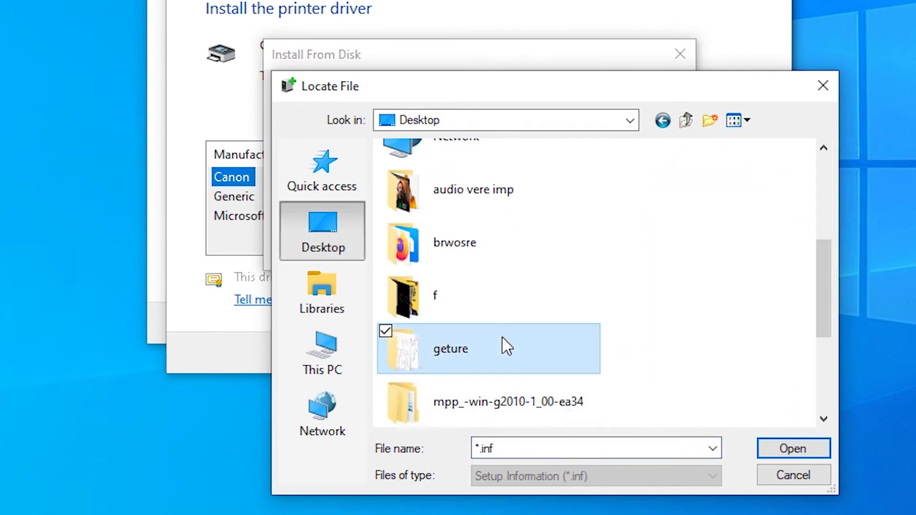
pyautogui.moveTo(819, 300); pyautogui.dragTo(820, 348)
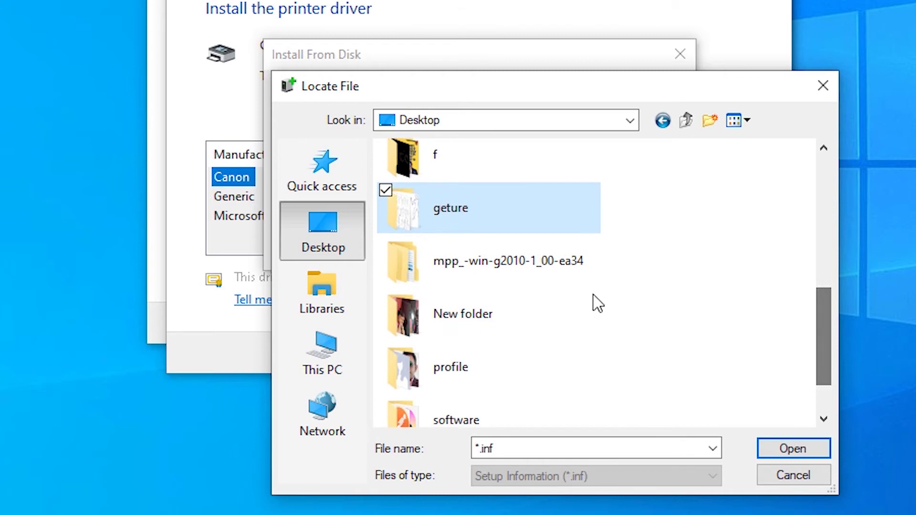
pyautogui.click(544, 285)
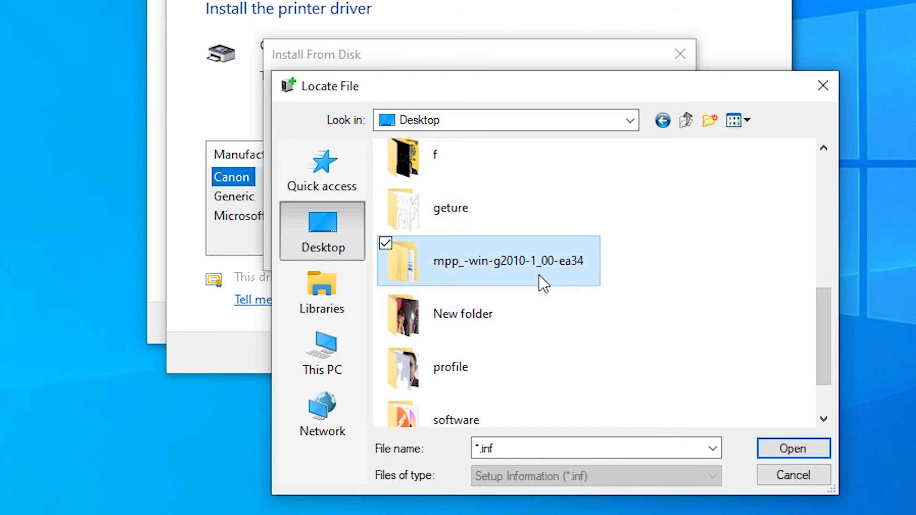
pyautogui.doubleClick(543, 284)
pyautogui.doubleClick(508, 177)
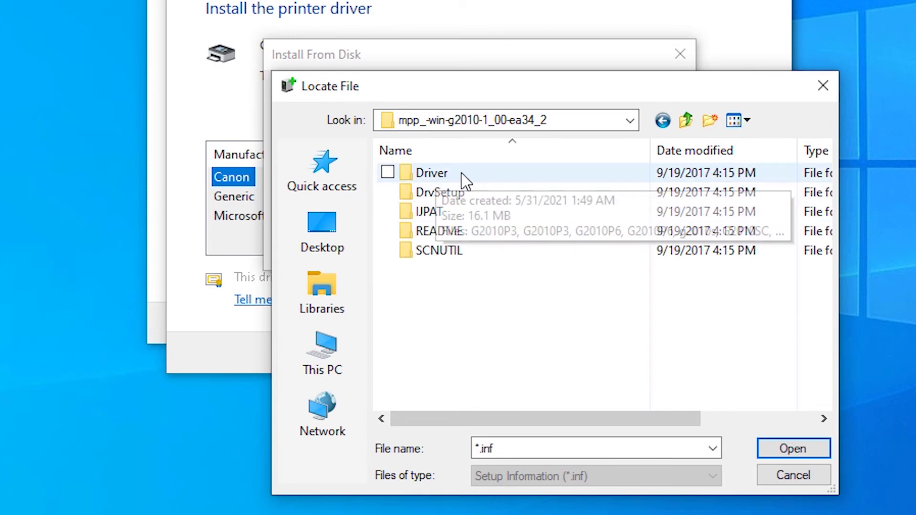
pyautogui.click(431, 176)
pyautogui.doubleClick(431, 176)
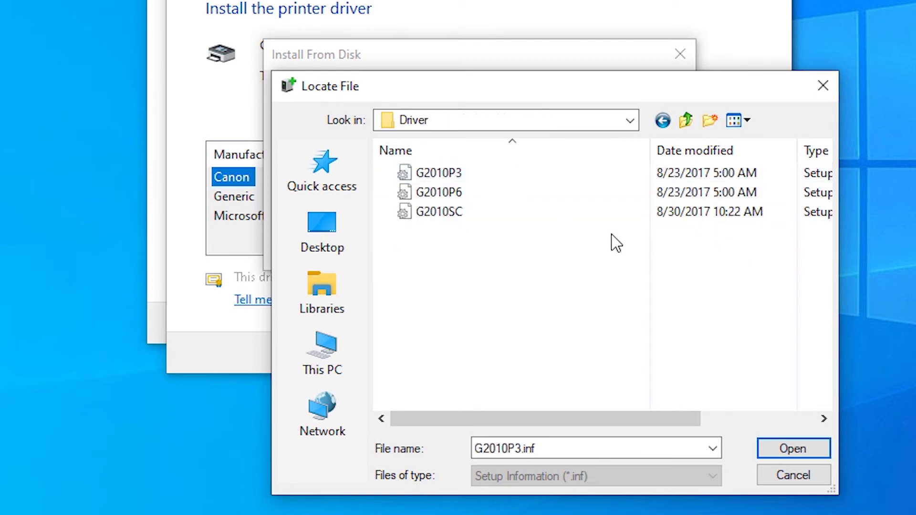
pyautogui.click(470, 180)
# Step: Confirm the driver folder, pick Canon G2010 series, keep the current driver and default name
pyautogui.click(819, 443)
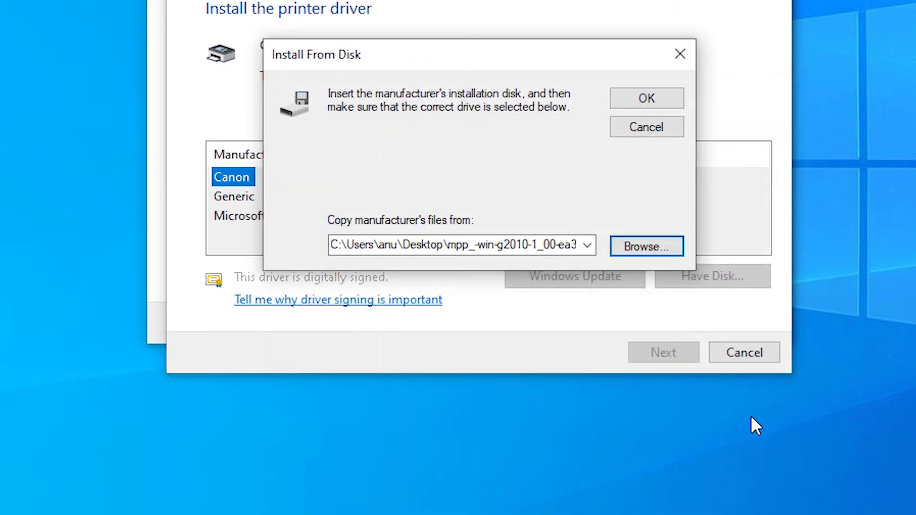
pyautogui.click(647, 224)
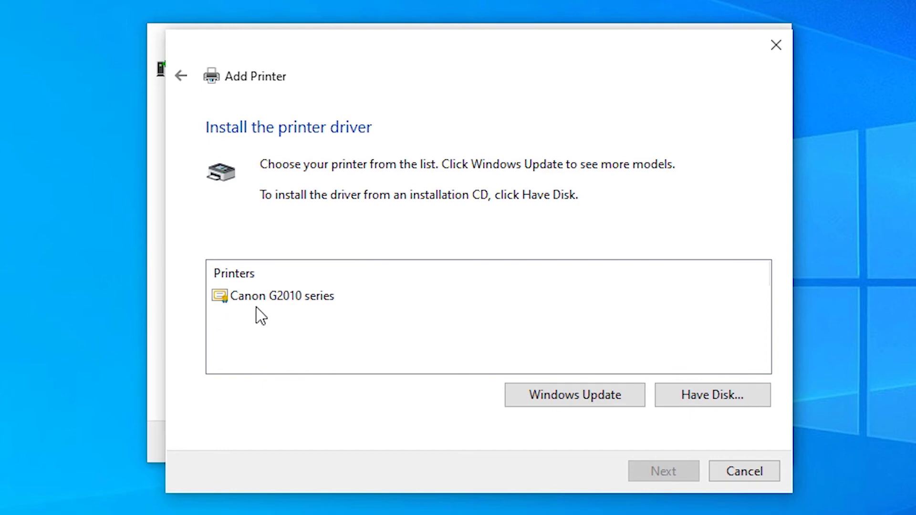
pyautogui.click(316, 302)
pyautogui.click(674, 471)
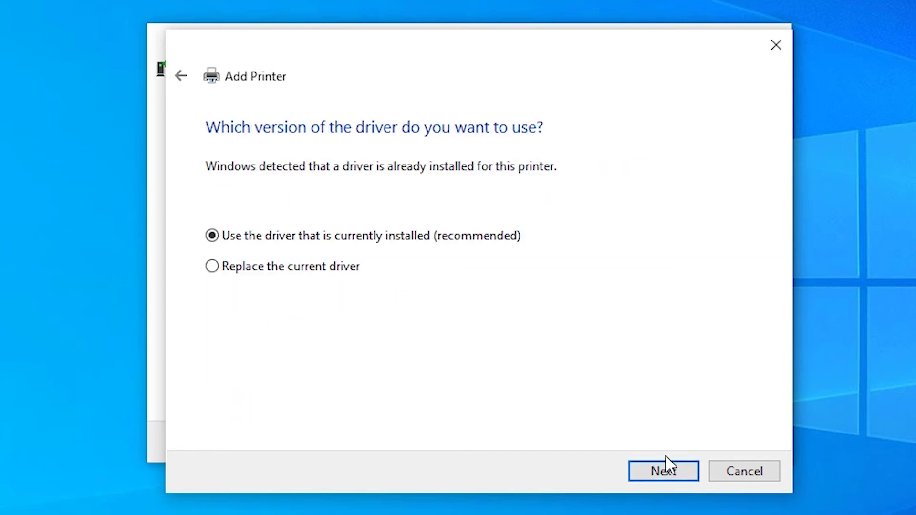
pyautogui.click(666, 470)
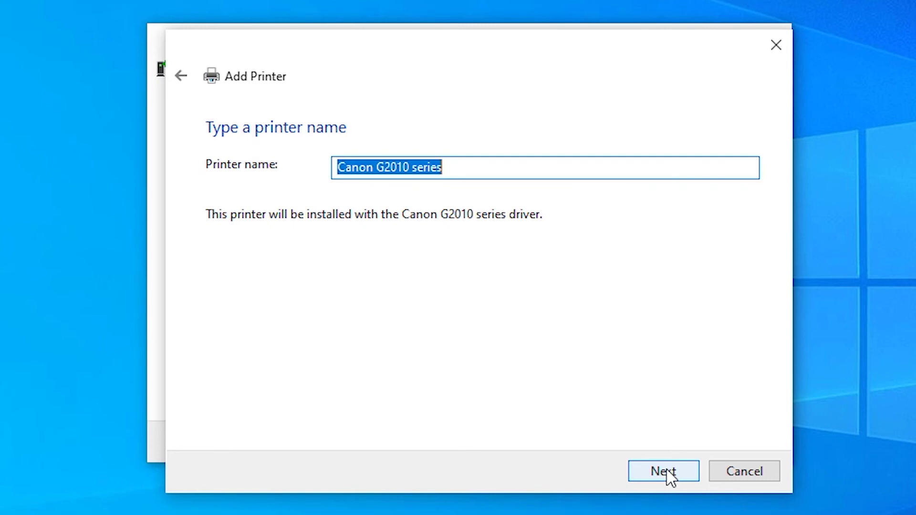
pyautogui.click(667, 471)
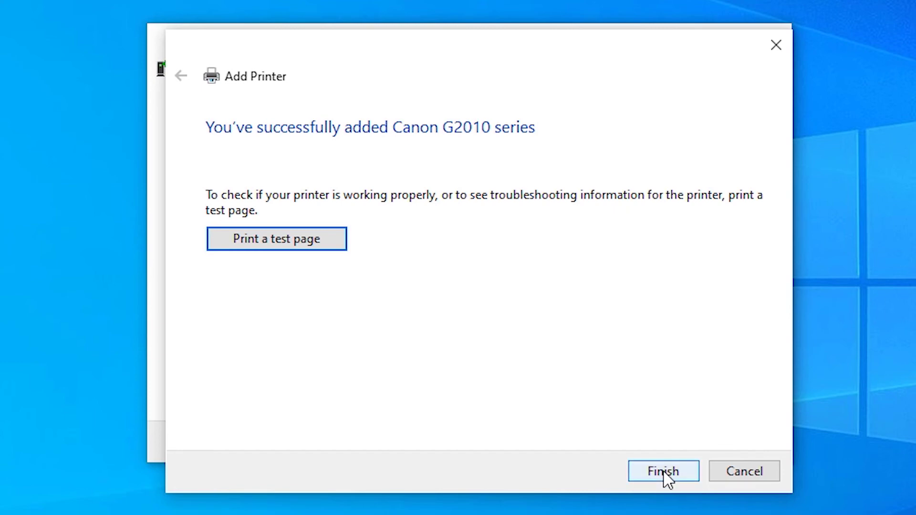
# Step: Finish the Add Printer wizard and restore the Devices and Printers window
pyautogui.click(664, 471)
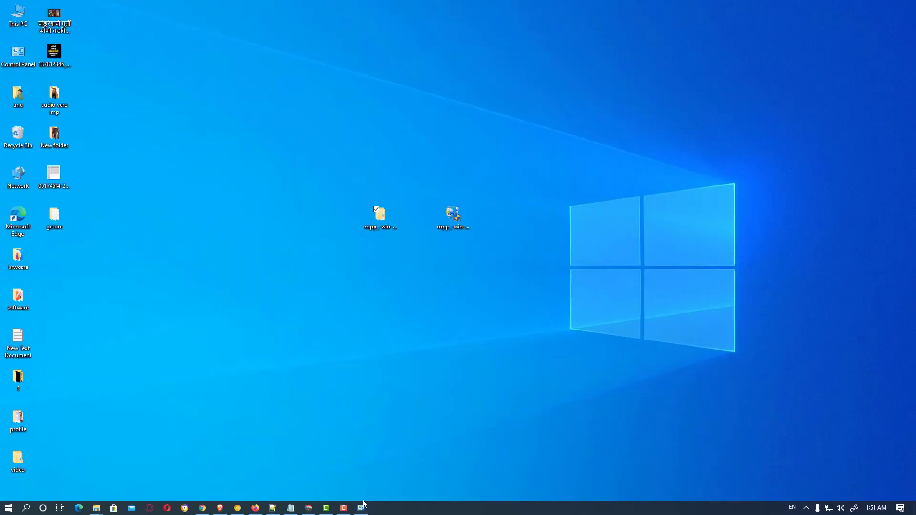
pyautogui.click(367, 510)
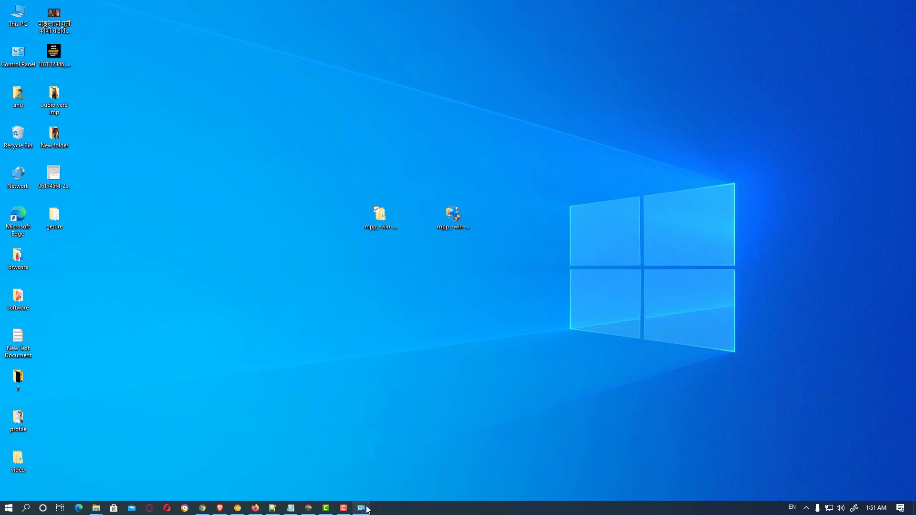